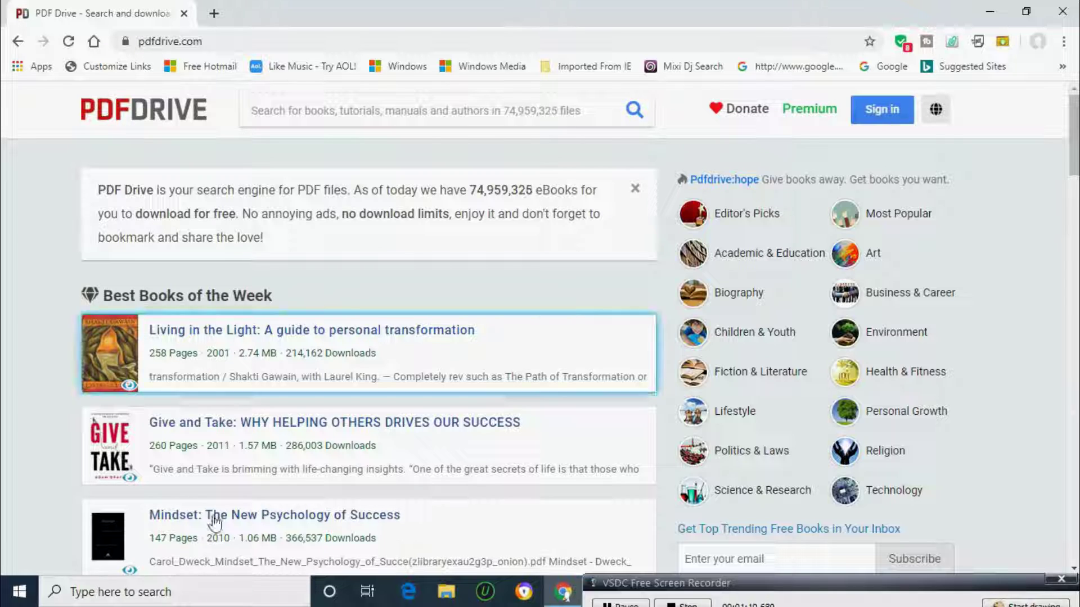
# Step: Scroll down through the PDF Drive book lists and back up again
pyautogui.scroll(-10, 513, 352)
pyautogui.scroll(-5, 516, 354)
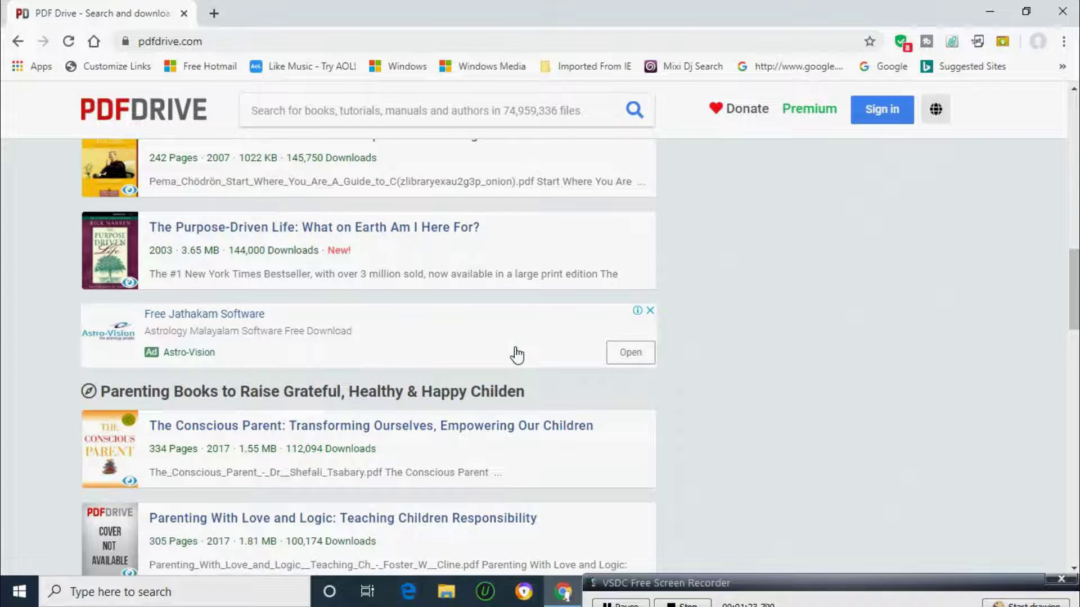
pyautogui.scroll(-5, 516, 354)
pyautogui.scroll(-3, 516, 353)
pyautogui.scroll(-4, 517, 353)
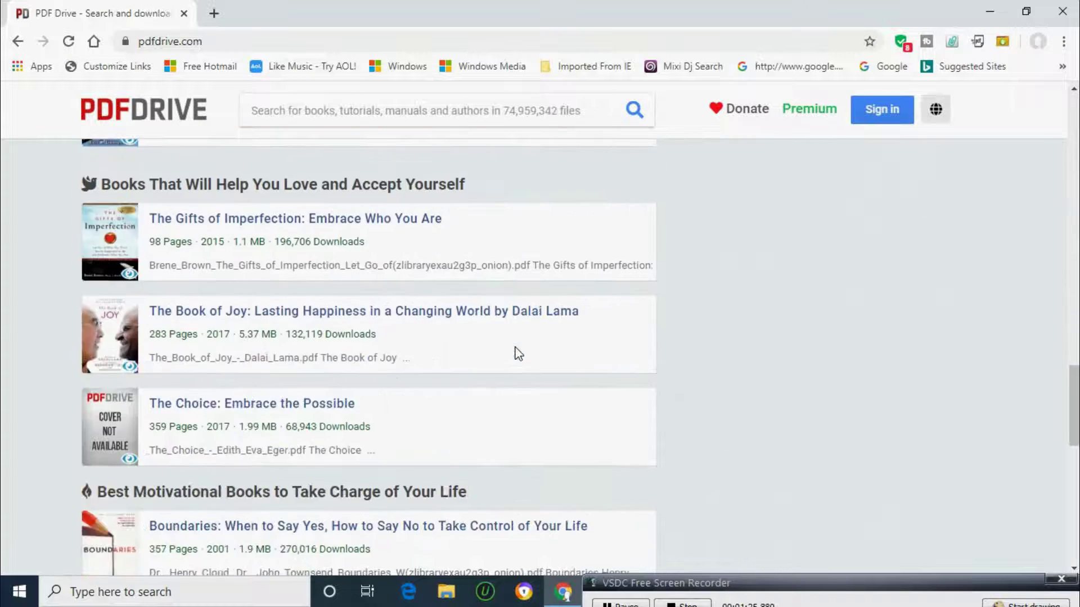
pyautogui.scroll(-7, 517, 353)
pyautogui.scroll(-1, 518, 353)
pyautogui.scroll(-4, 517, 353)
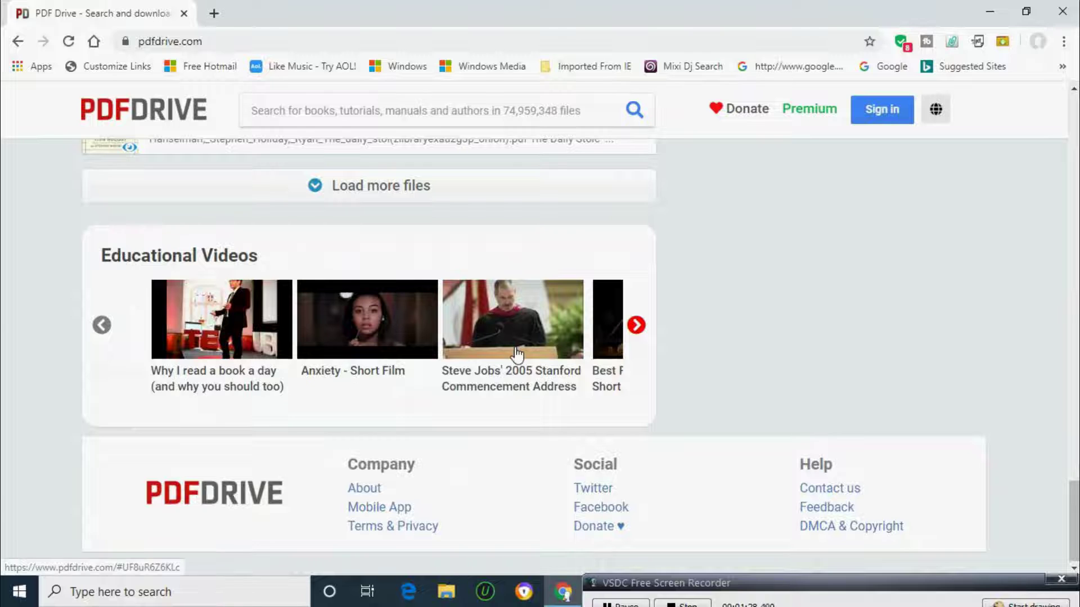
pyautogui.scroll(2, 514, 356)
pyautogui.scroll(6, 515, 356)
pyautogui.scroll(10, 506, 332)
pyautogui.scroll(10, 503, 323)
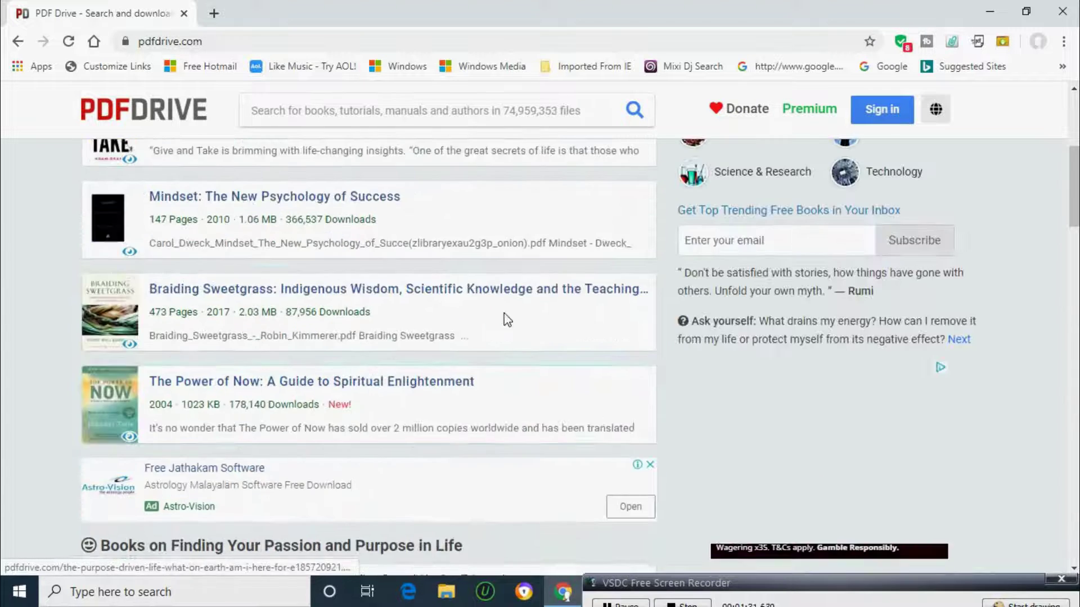
pyautogui.scroll(5, 504, 316)
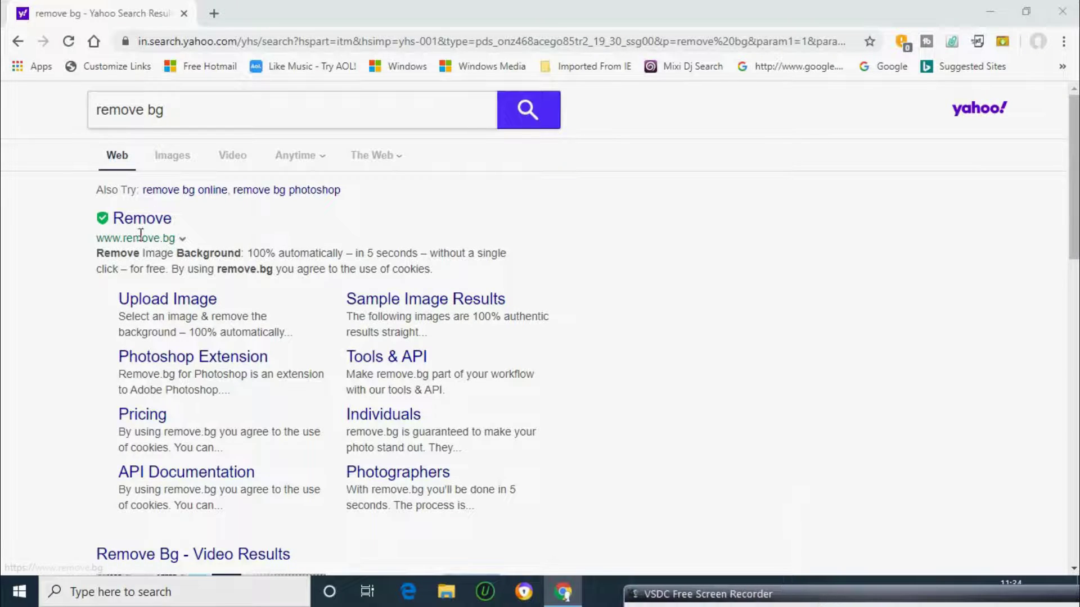
# Step: Open remove.bg from the results and upload PHOTO BACK from the WAITING LIST folder
pyautogui.click(142, 219)
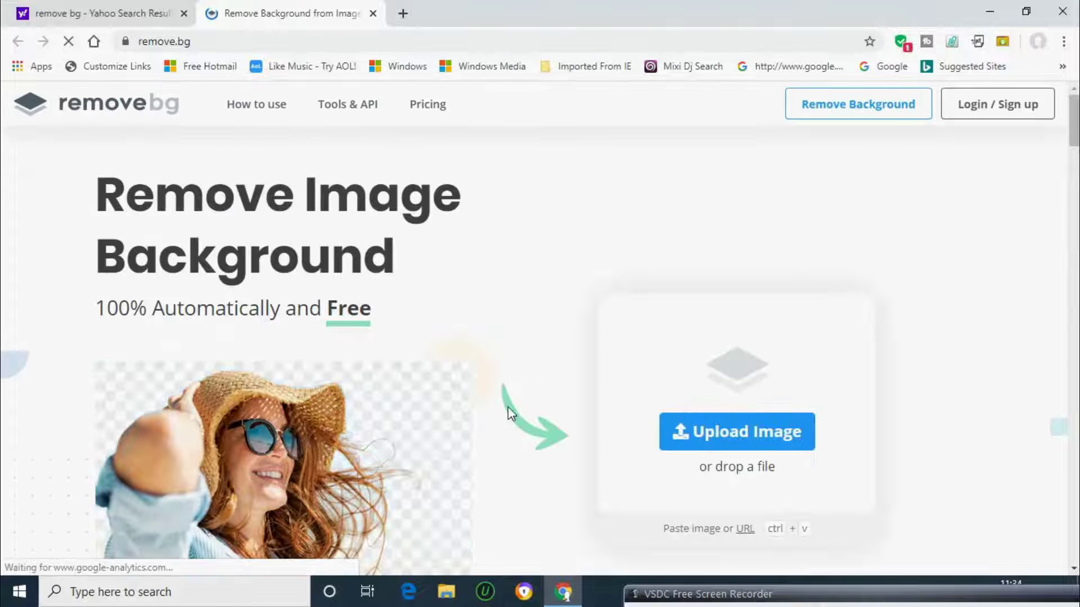
pyautogui.scroll(-1, 771, 330)
pyautogui.click(748, 329)
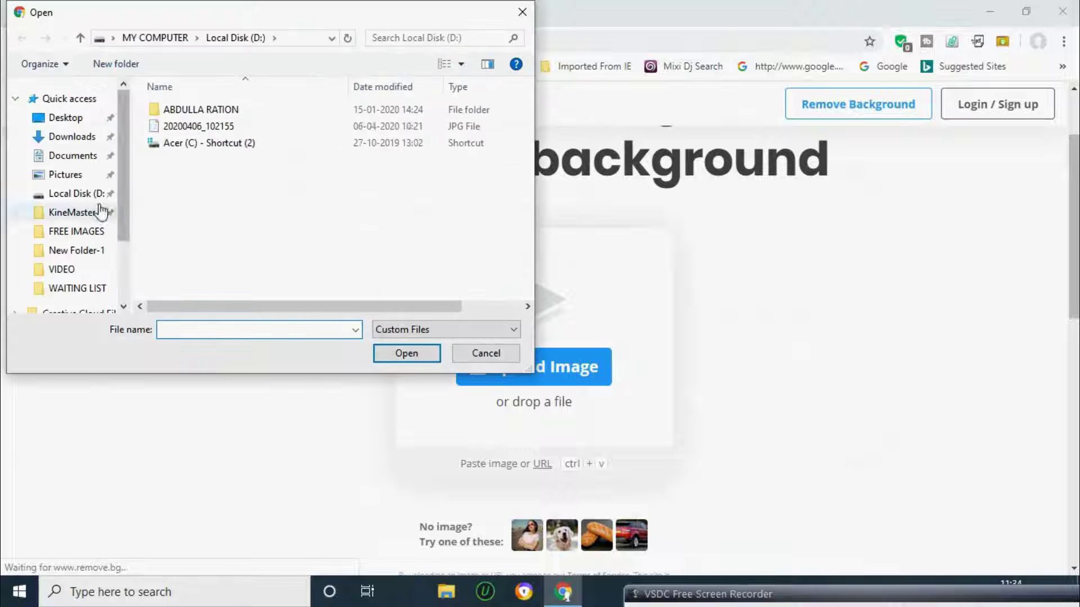
pyautogui.moveTo(527, 143)
pyautogui.mouseDown()
pyautogui.moveTo(537, 157)
pyautogui.moveTo(519, 271)
pyautogui.moveTo(545, 119)
pyautogui.mouseUp()
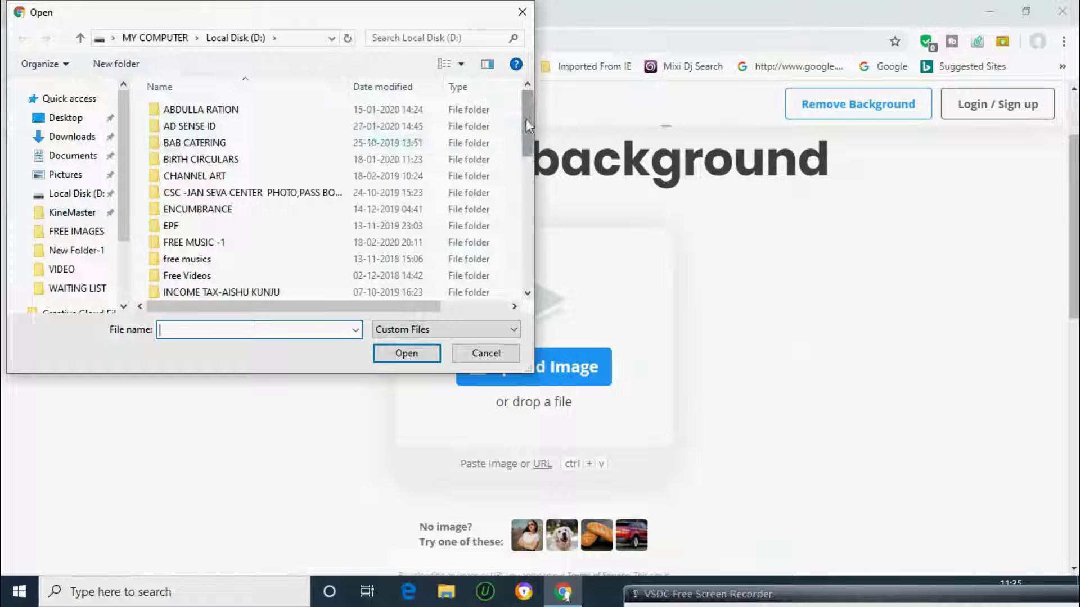
pyautogui.moveTo(525, 119); pyautogui.dragTo(535, 235)
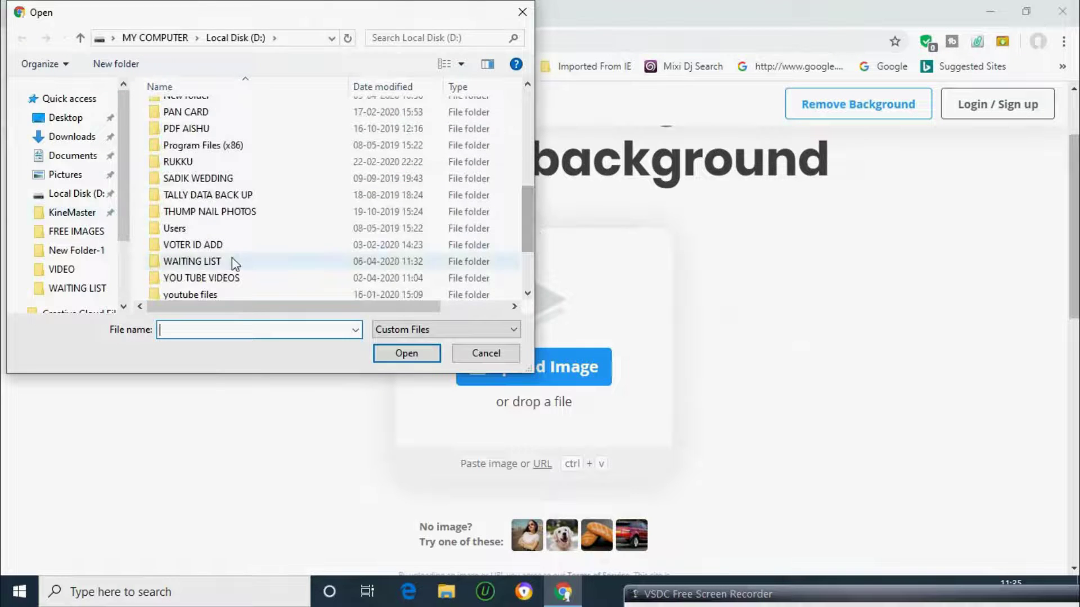
pyautogui.doubleClick(213, 261)
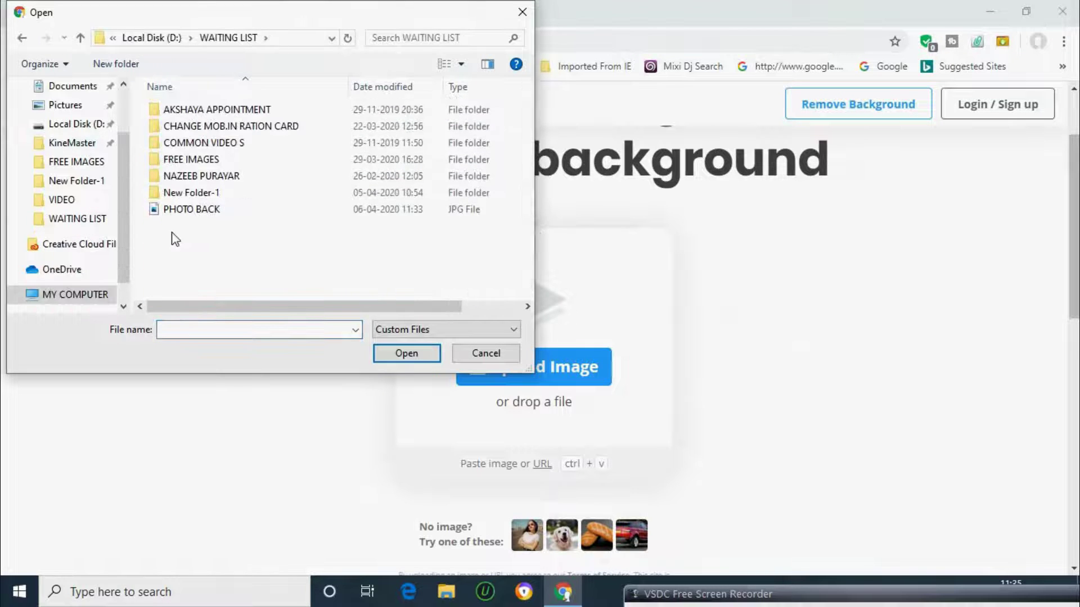
pyautogui.doubleClick(153, 210)
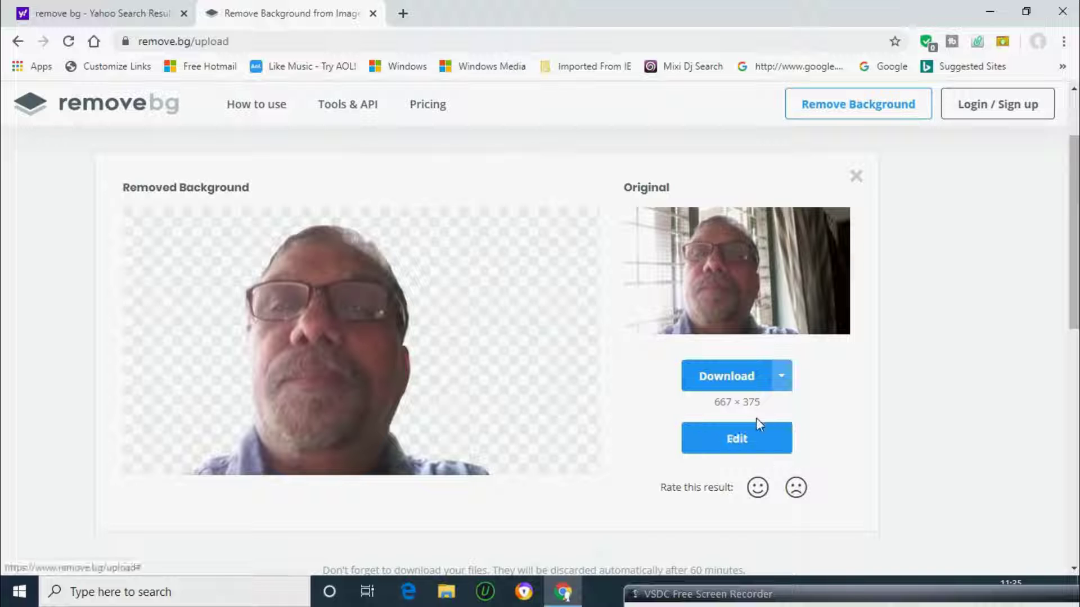
# Step: Request the Full Image download, dismiss the sign-up offer, and open the editor on the cut-out
pyautogui.click(782, 378)
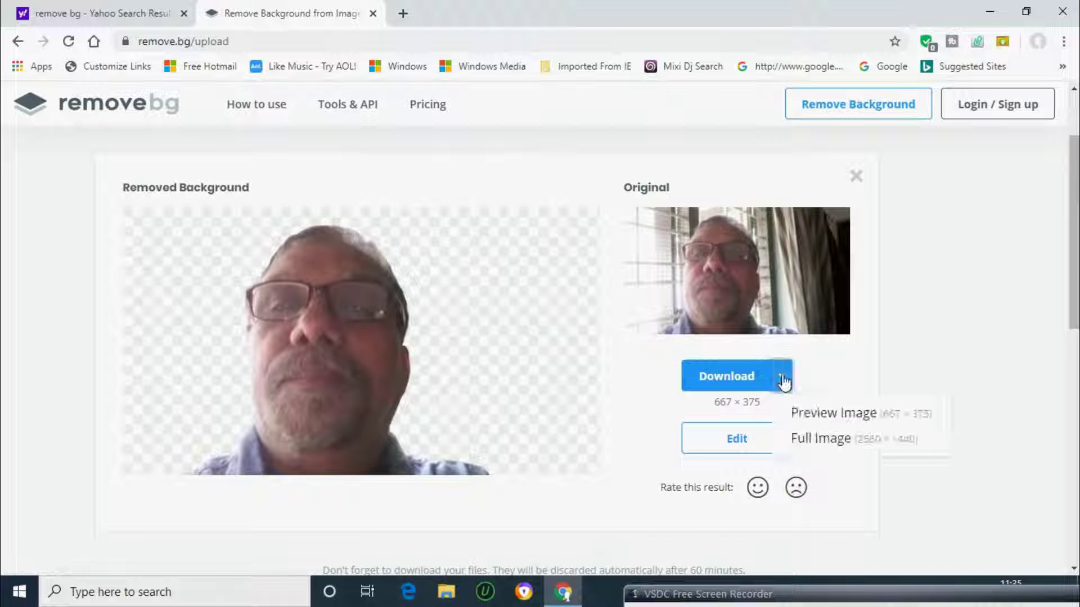
pyautogui.click(810, 444)
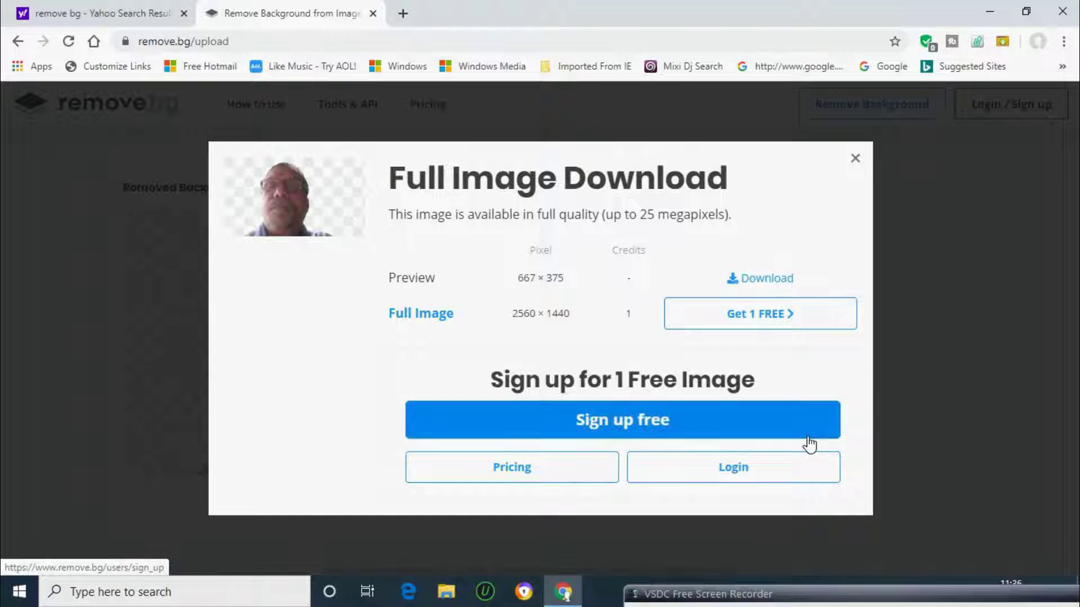
pyautogui.click(855, 159)
pyautogui.click(748, 437)
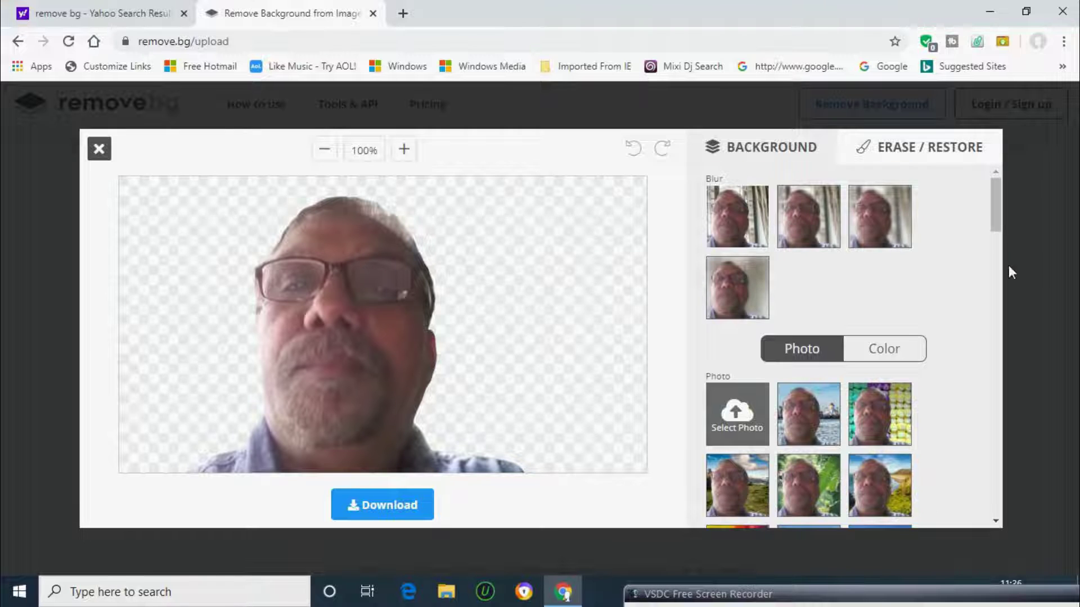
# Step: Try the palm beach and city skyline backdrops, then apply the strongest plain soft blur
pyautogui.scroll(-5, 1000, 261)
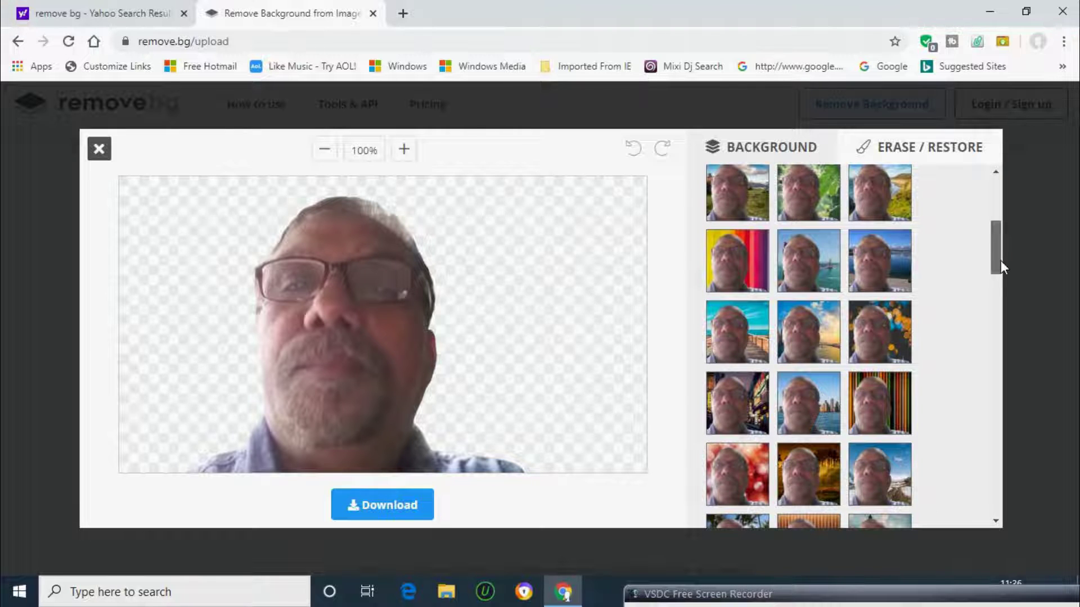
pyautogui.moveTo(1001, 261)
pyautogui.mouseDown()
pyautogui.moveTo(1000, 229)
pyautogui.moveTo(1021, 474)
pyautogui.moveTo(1000, 297)
pyautogui.mouseUp()
pyautogui.click(747, 324)
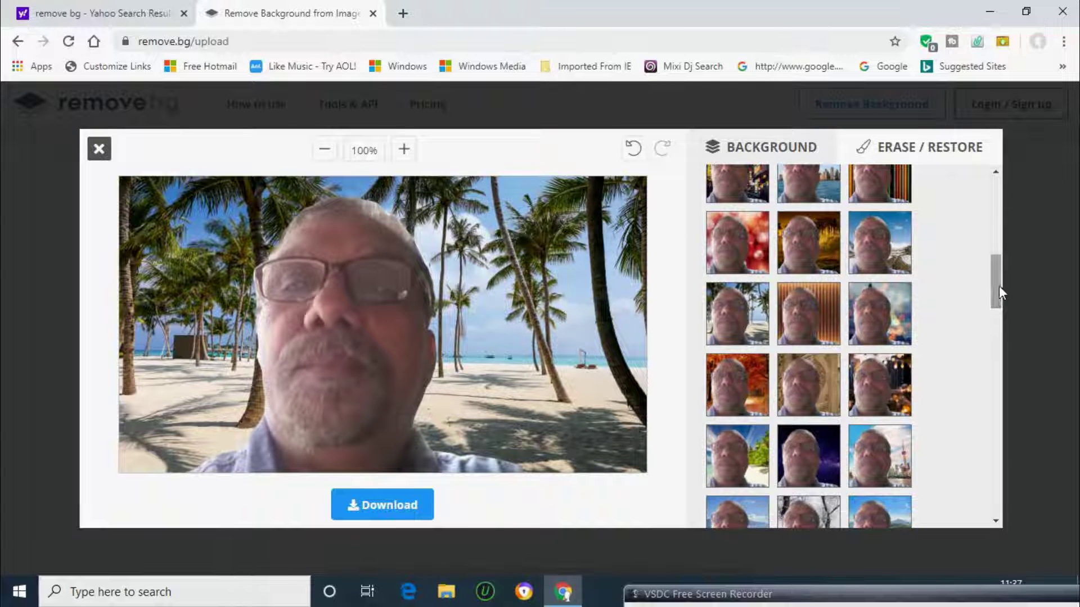
pyautogui.moveTo(997, 291)
pyautogui.mouseDown()
pyautogui.moveTo(993, 337)
pyautogui.moveTo(989, 255)
pyautogui.mouseUp()
pyautogui.click(819, 400)
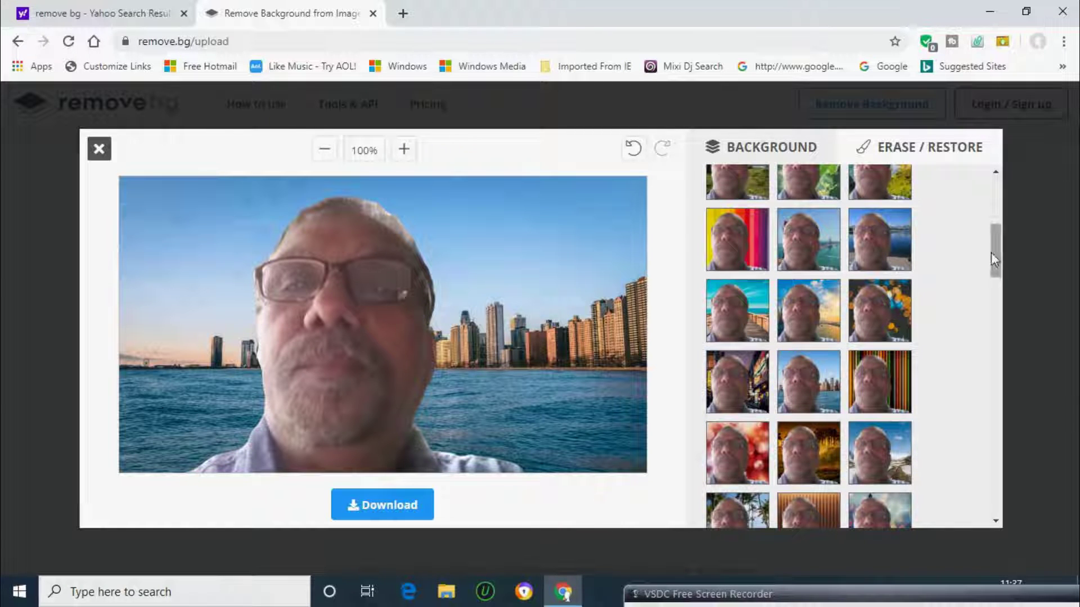
pyautogui.moveTo(994, 254); pyautogui.dragTo(1005, 187)
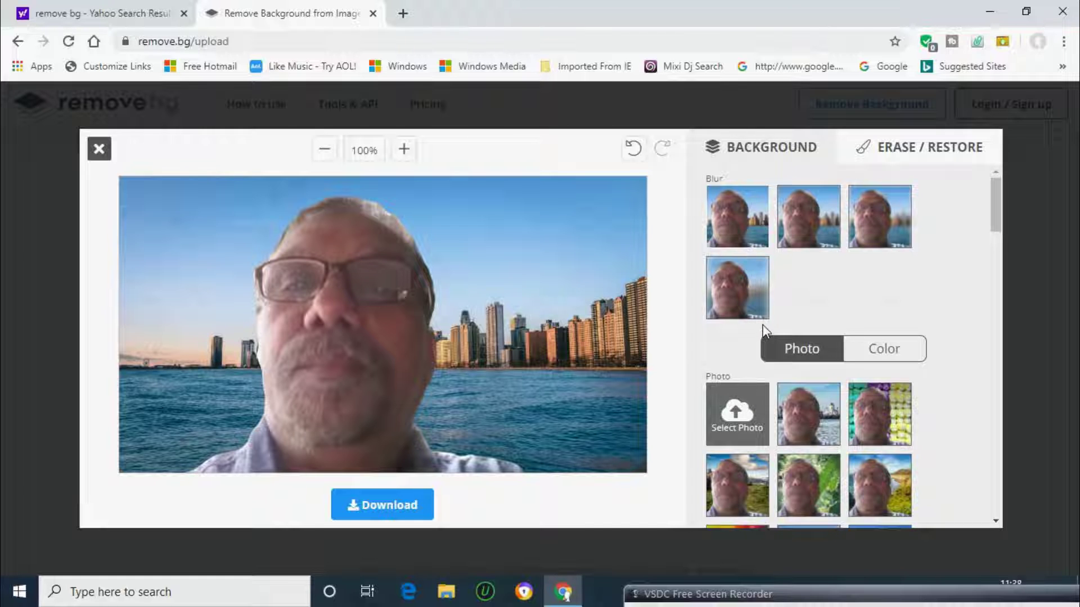
pyautogui.click(821, 222)
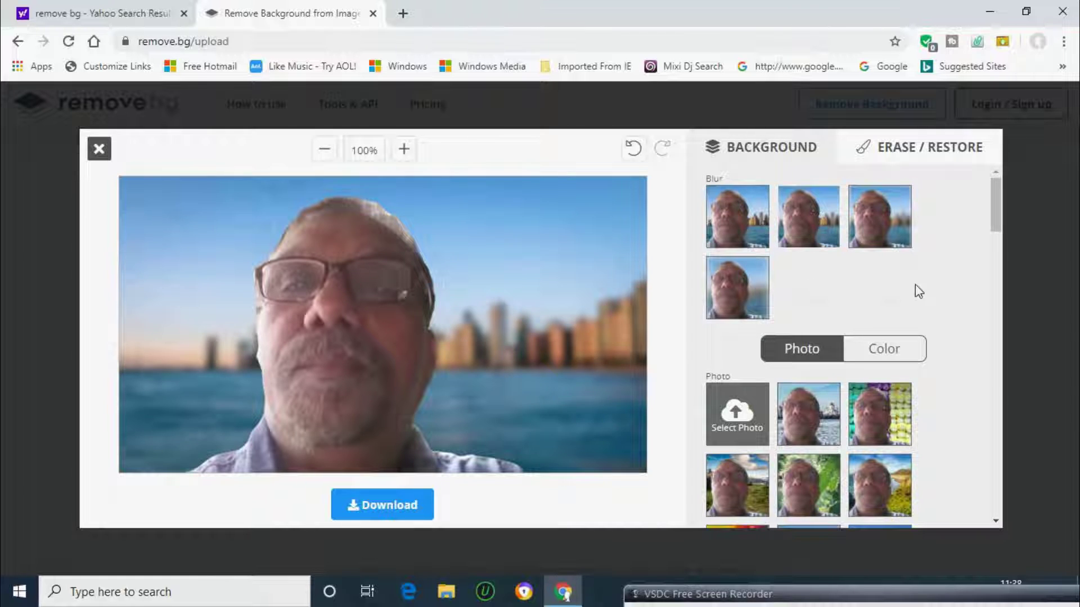
pyautogui.click(743, 312)
# Step: Browse further through the Photo backgrounds and apply the wooden stripes backdrop
pyautogui.scroll(-2, 748, 338)
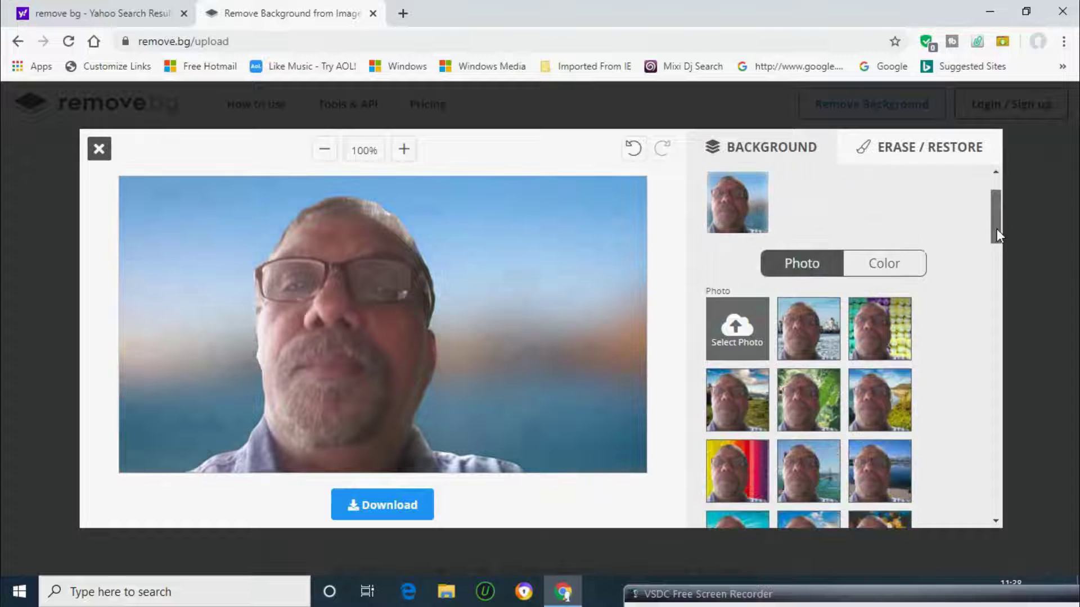
pyautogui.scroll(-3, 747, 348)
pyautogui.scroll(-3, 754, 376)
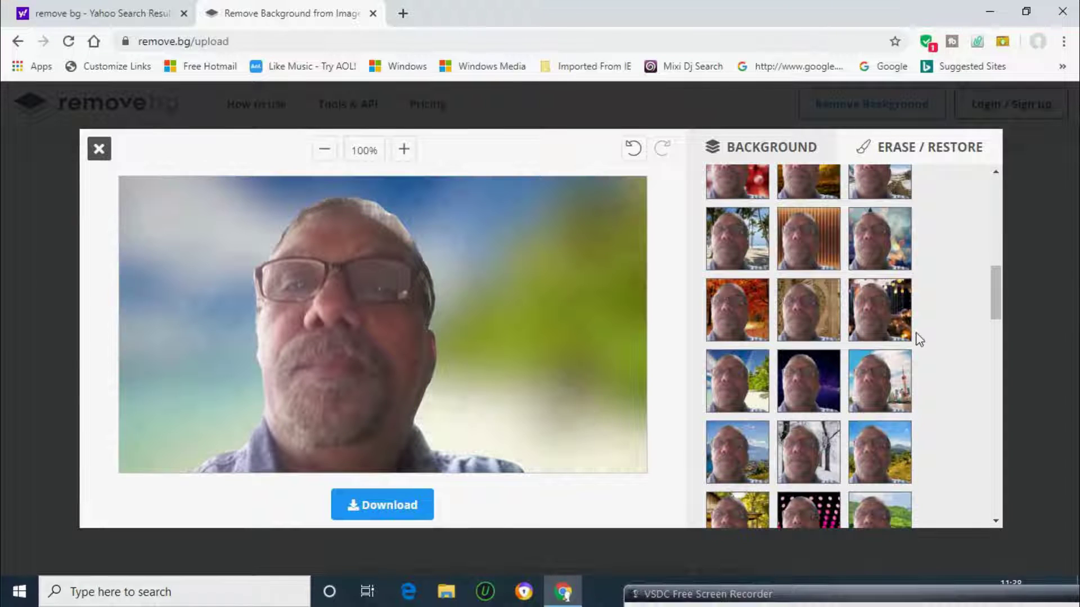
pyautogui.scroll(-2, 997, 320)
pyautogui.moveTo(997, 316); pyautogui.dragTo(1002, 215)
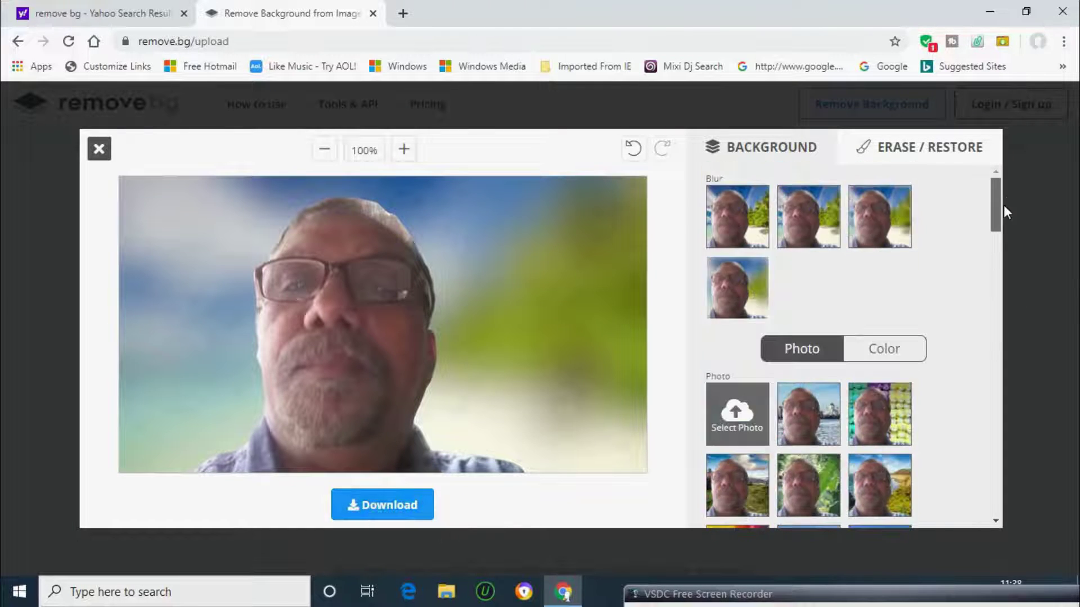
pyautogui.scroll(-6, 787, 304)
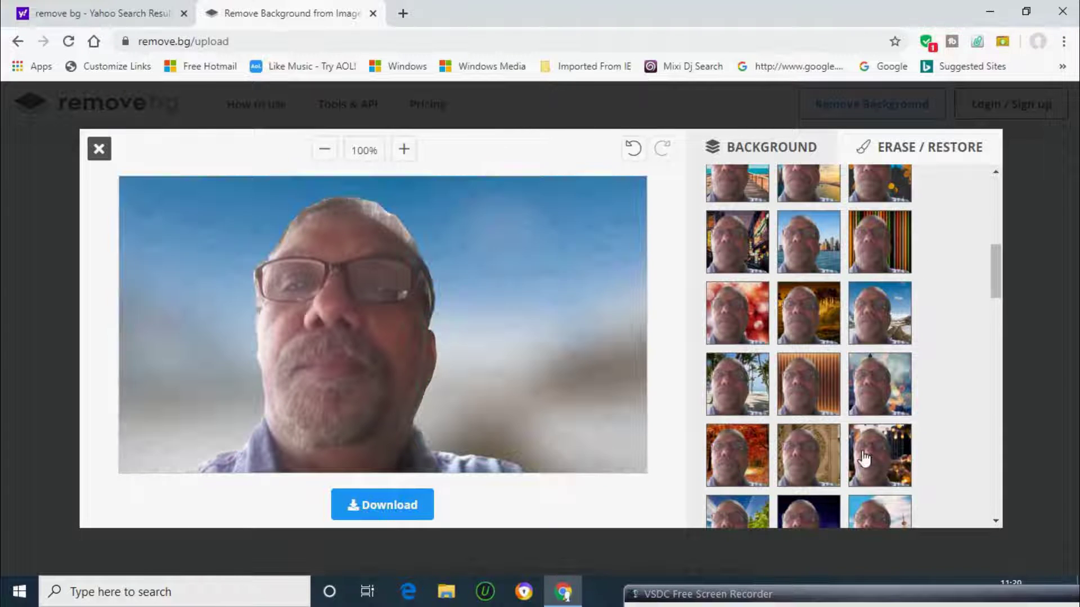
pyautogui.scroll(10, 998, 279)
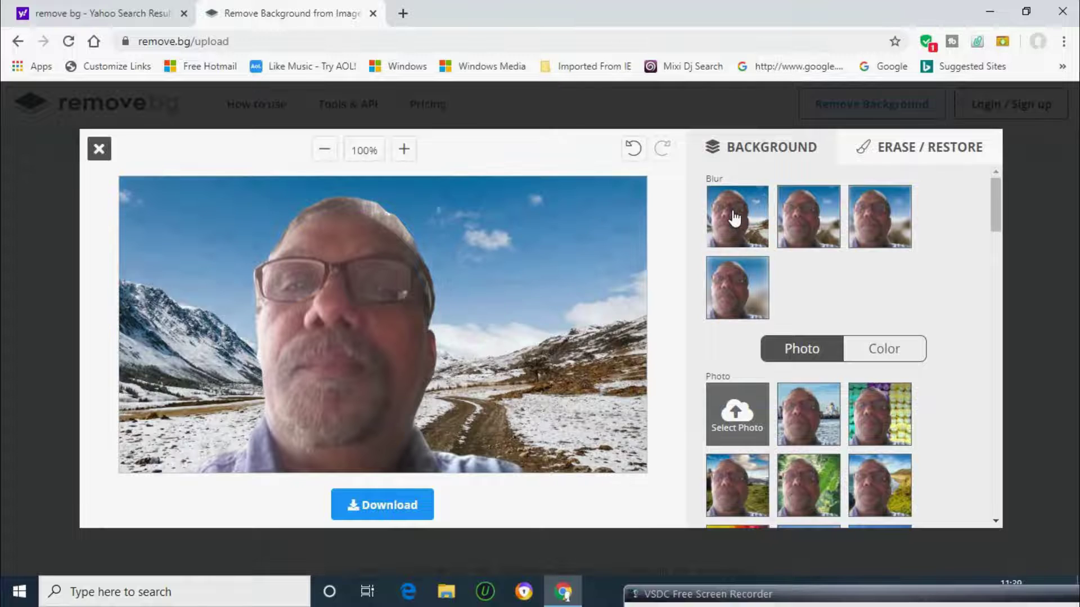
pyautogui.scroll(-5, 985, 288)
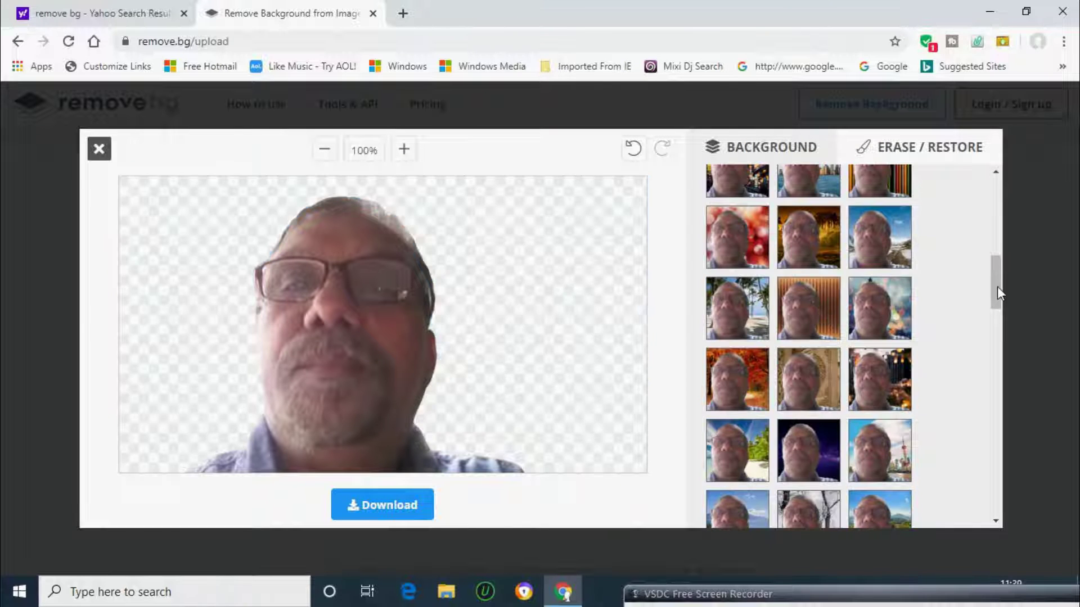
pyautogui.click(810, 310)
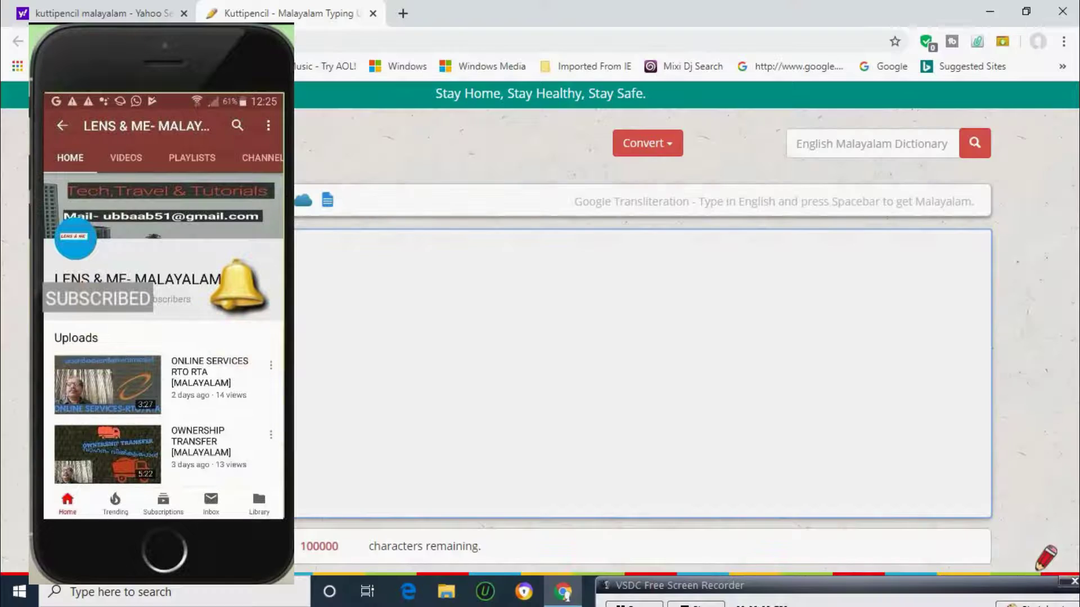
# Step: Type athukondu and settle on the first suggestion അതുകൊണ്ടു after briefly trying the third spelling
pyautogui.write('u')
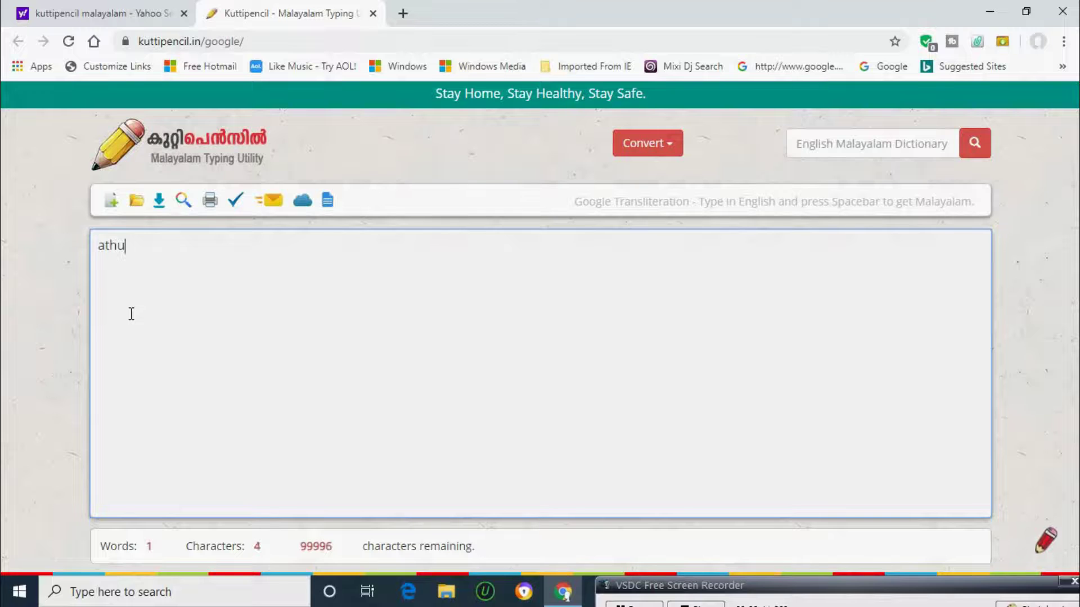
pyautogui.write('kon')
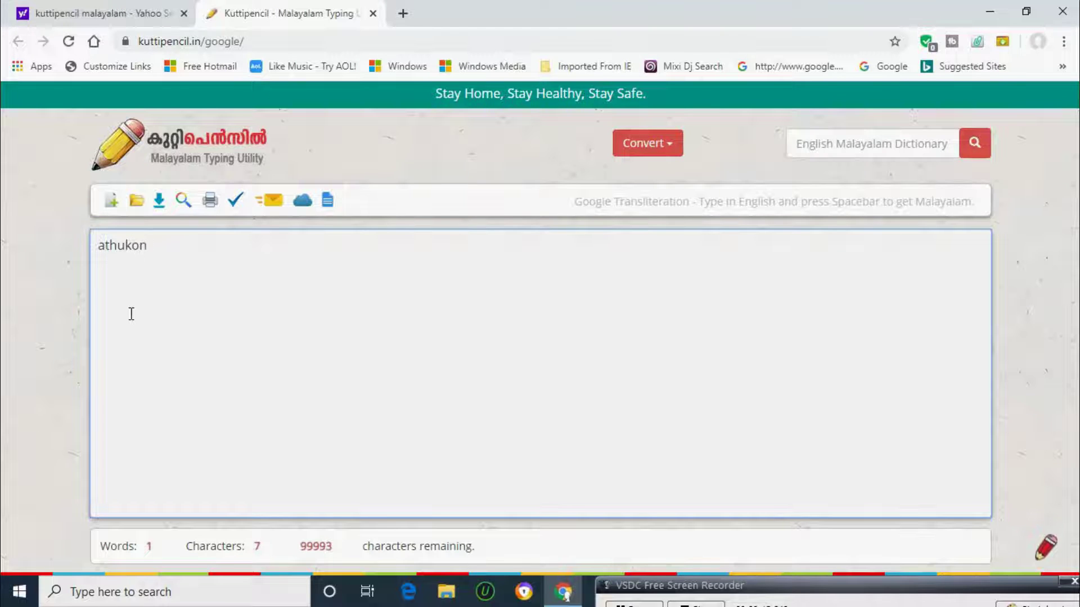
pyautogui.write('du')
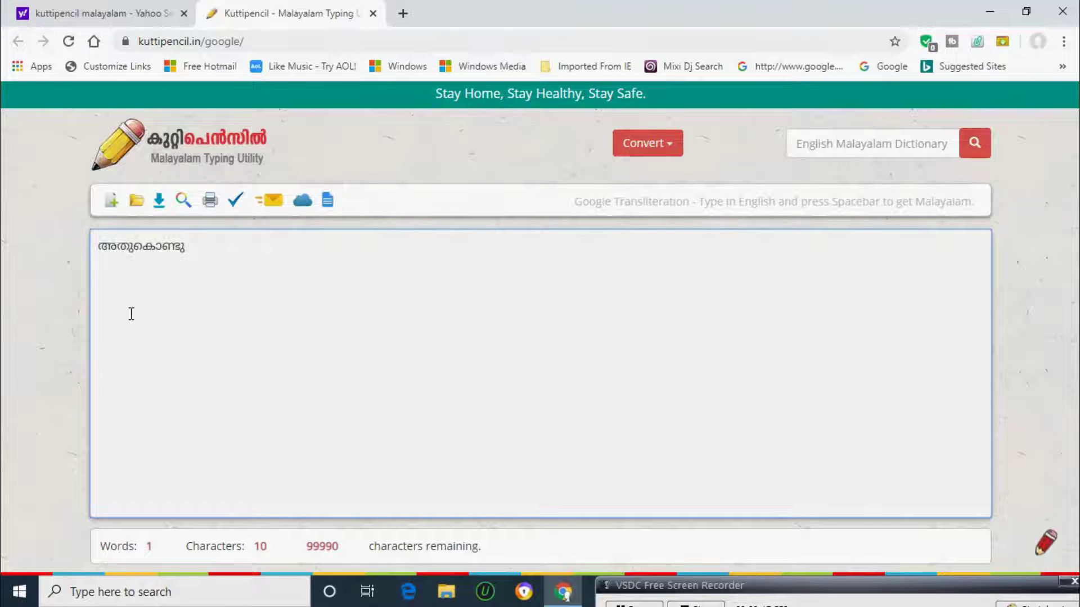
pyautogui.press('BackSpace')
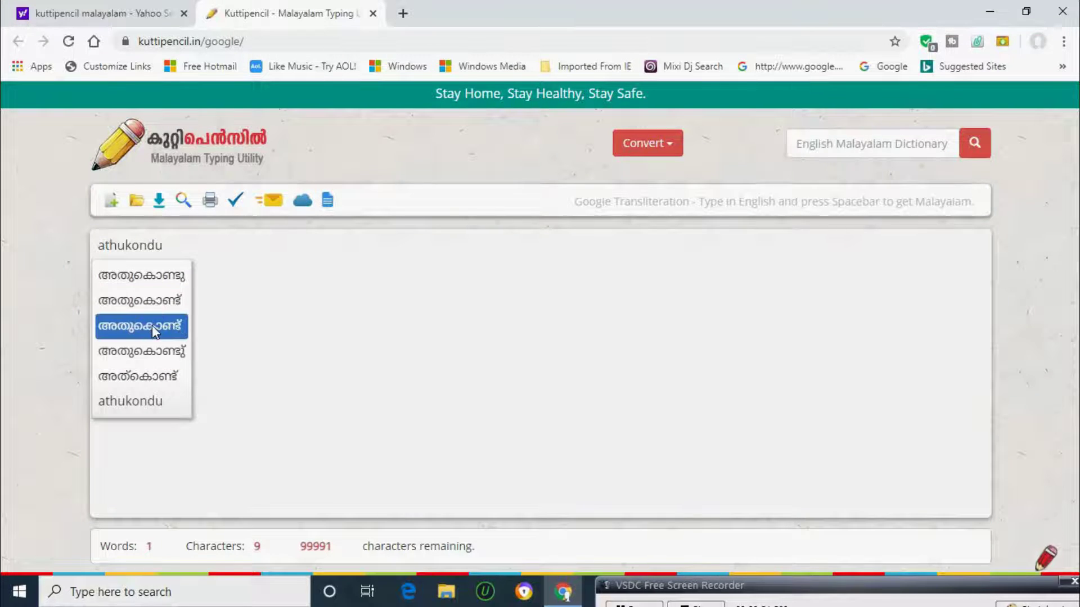
pyautogui.click(151, 325)
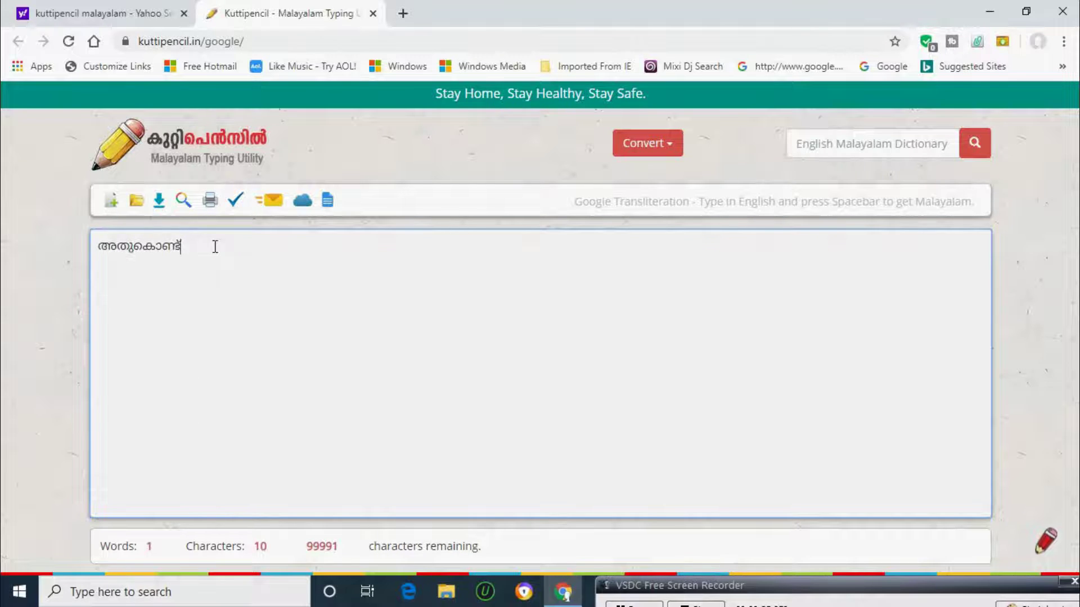
pyautogui.press('BackSpace')
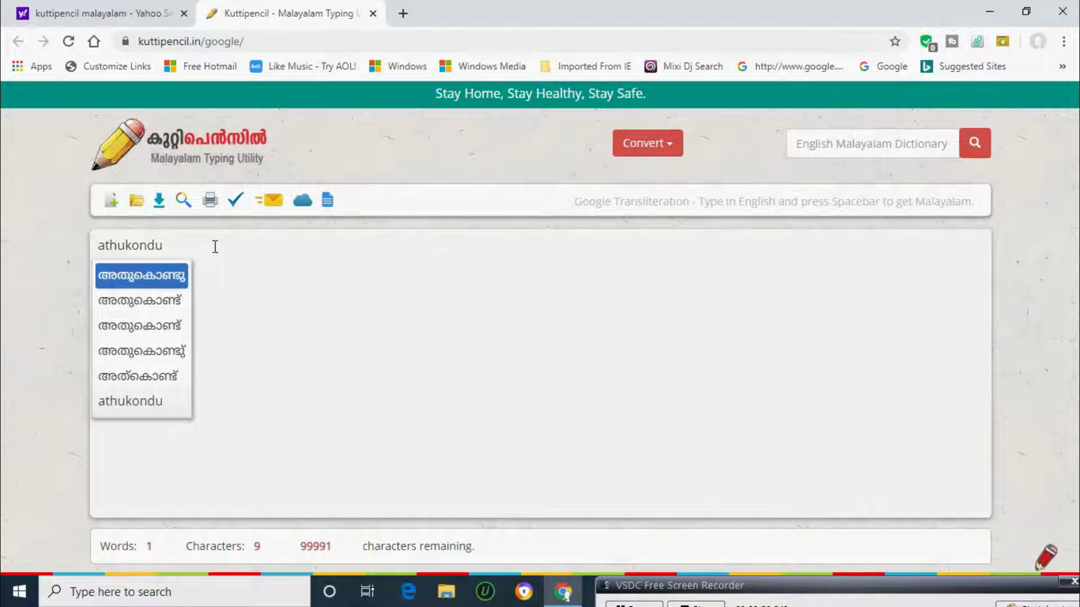
pyautogui.click(215, 246)
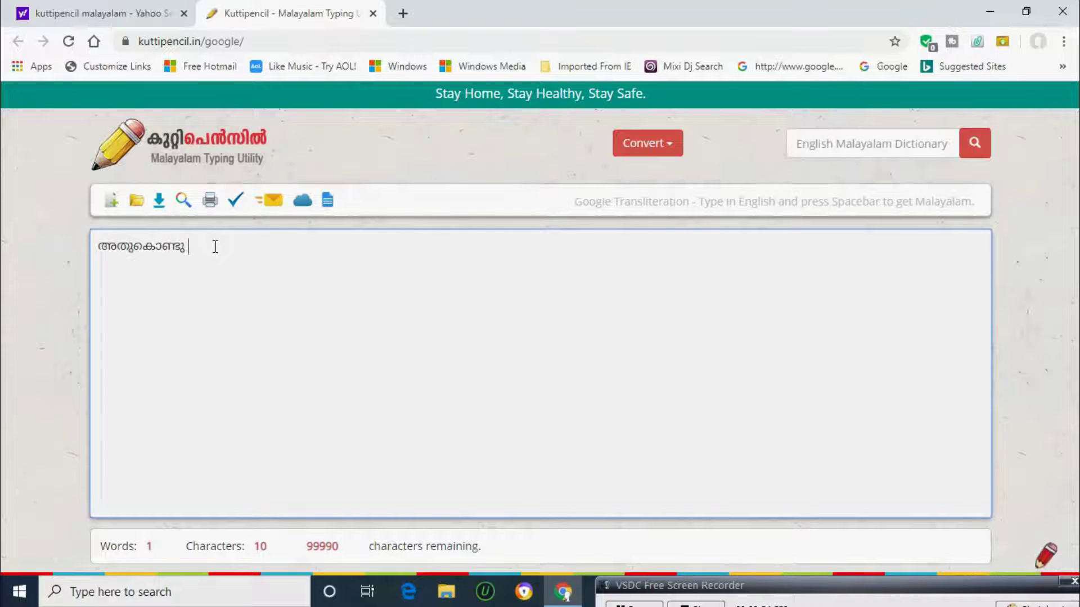
# Step: Type and erase a second word, then download the text as File_6420201123.txt and open it
pyautogui.write('ya')
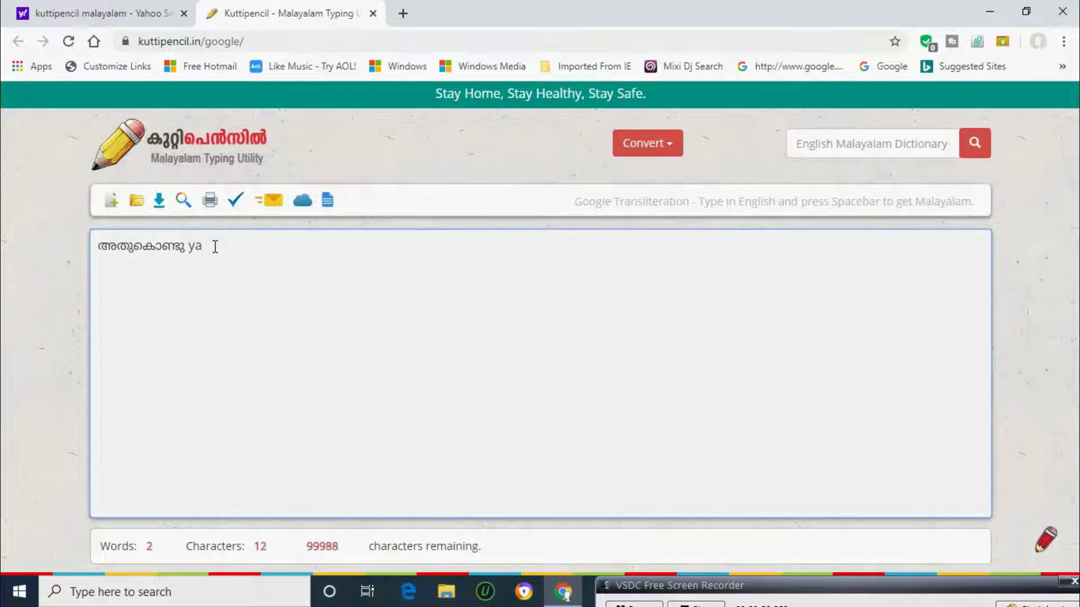
pyautogui.write('mandan')
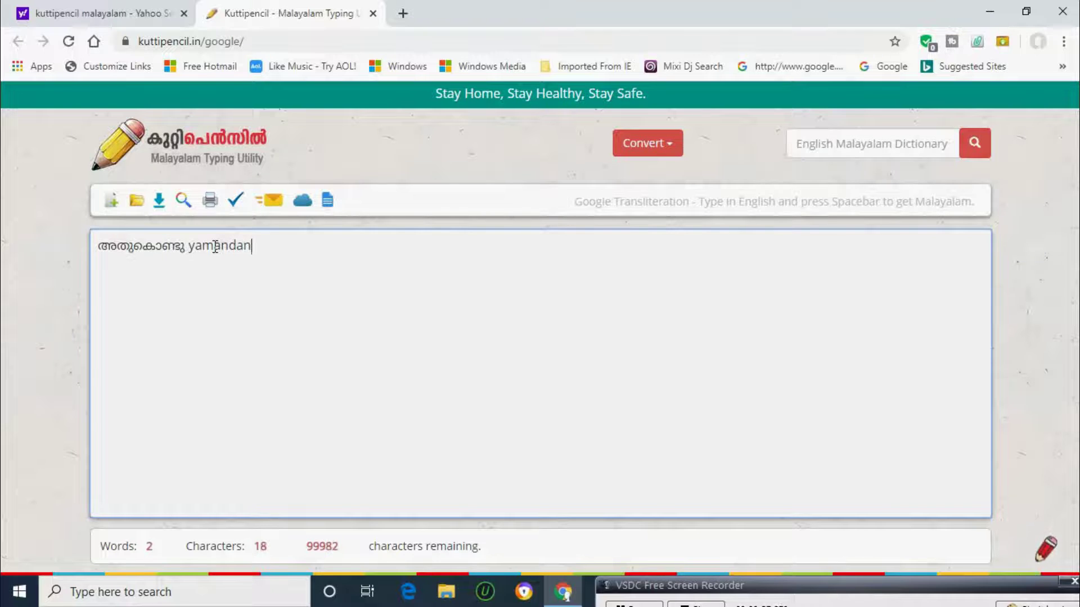
pyautogui.click(251, 275)
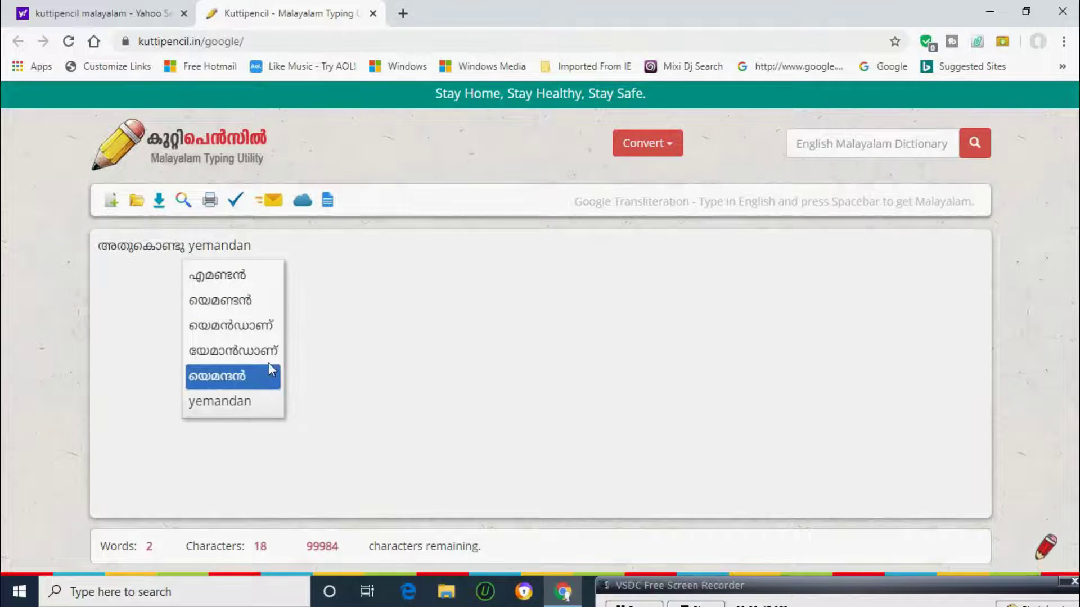
pyautogui.click(333, 325)
pyautogui.press('BackSpace')
pyautogui.press('BackSpace')
pyautogui.press('BackSpace')
pyautogui.press('BackSpace')
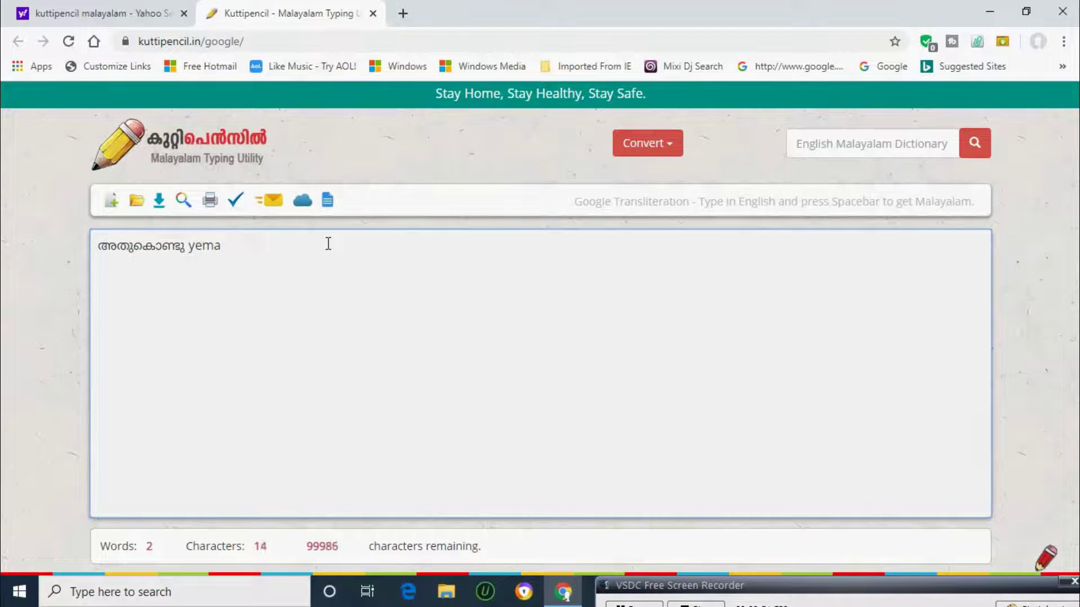
pyautogui.press('BackSpace')
pyautogui.press('BackSpace')
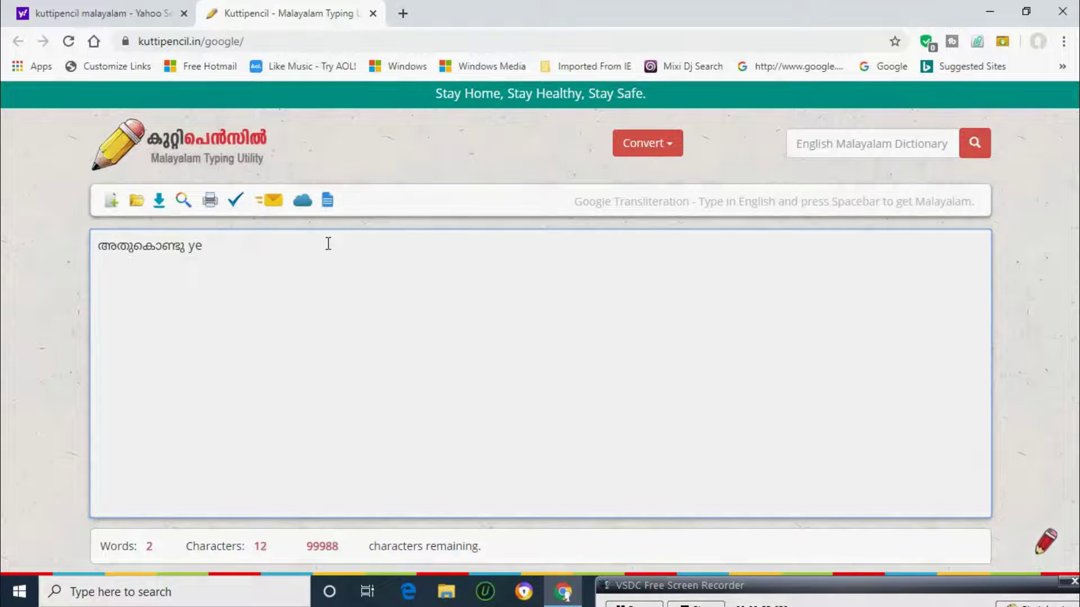
pyautogui.press('BackSpace')
pyautogui.press('BackSpace')
pyautogui.write('y')
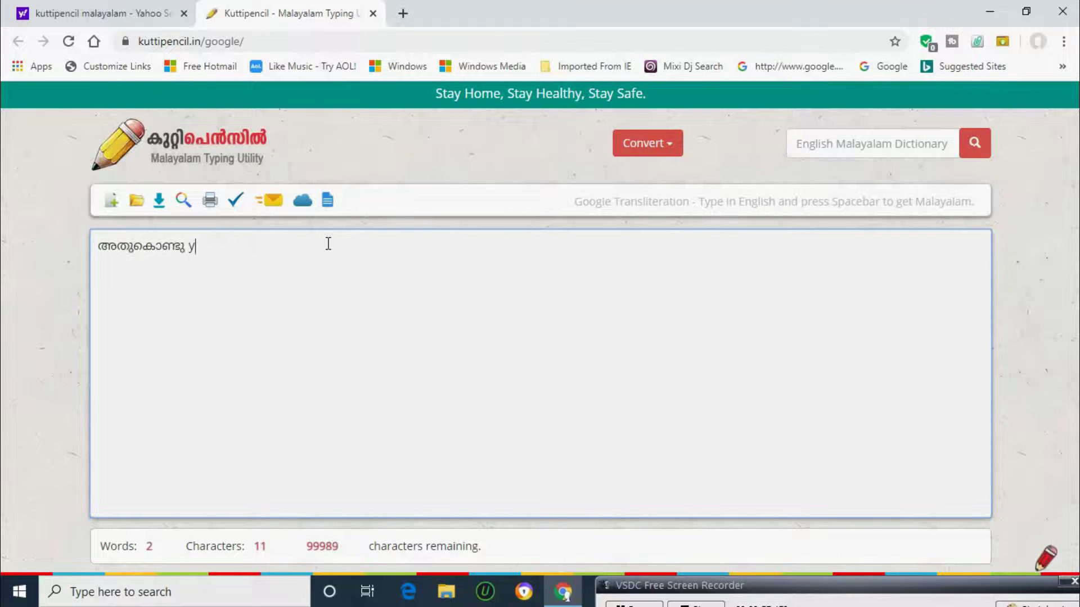
pyautogui.write('ma')
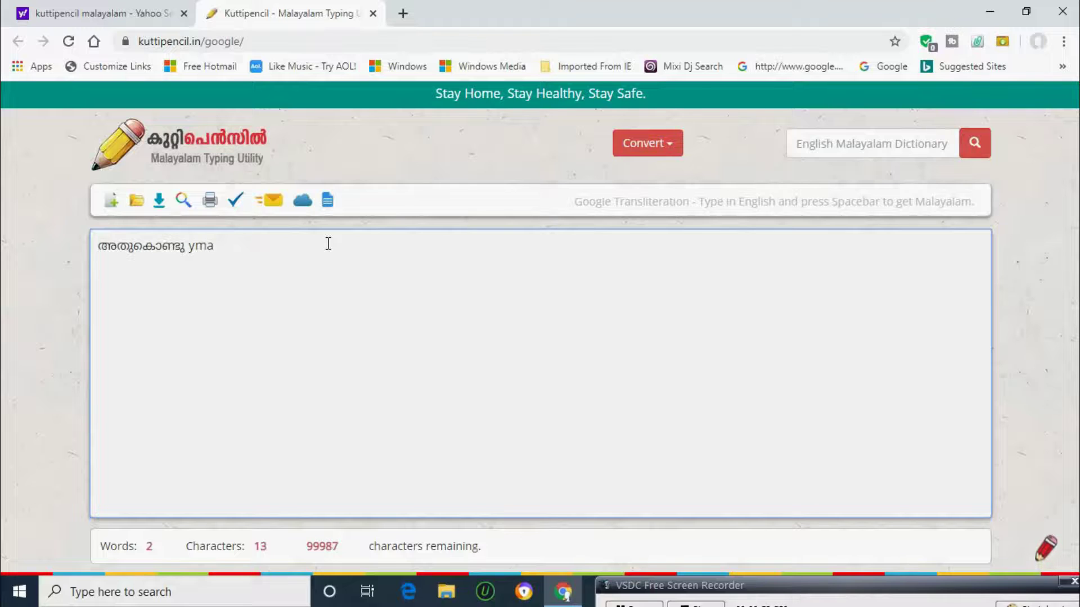
pyautogui.write('ndan')
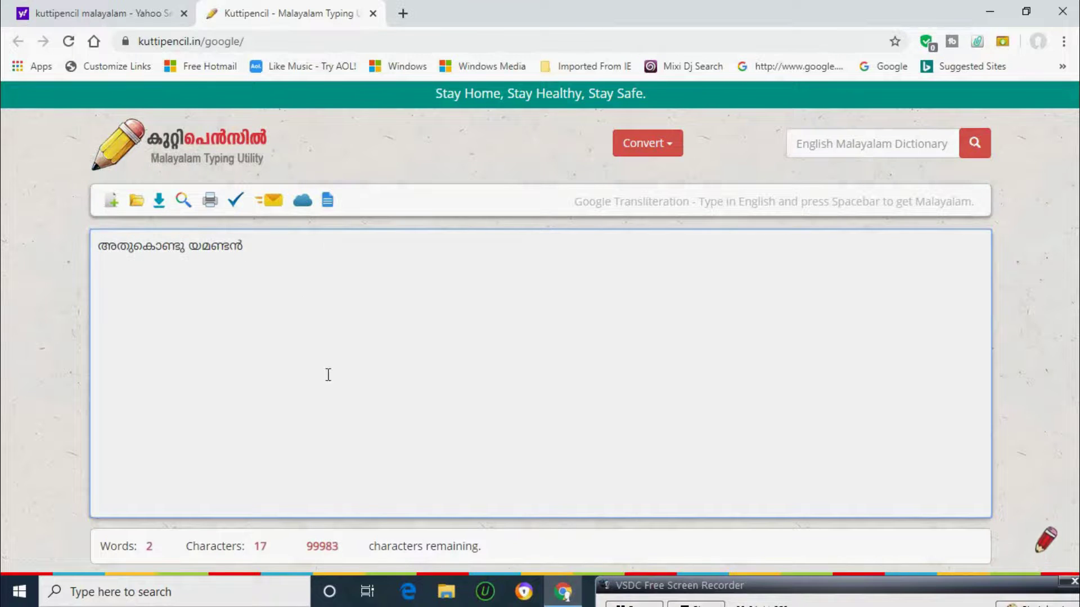
pyautogui.hotkey('ctrl', 'BackSpace')
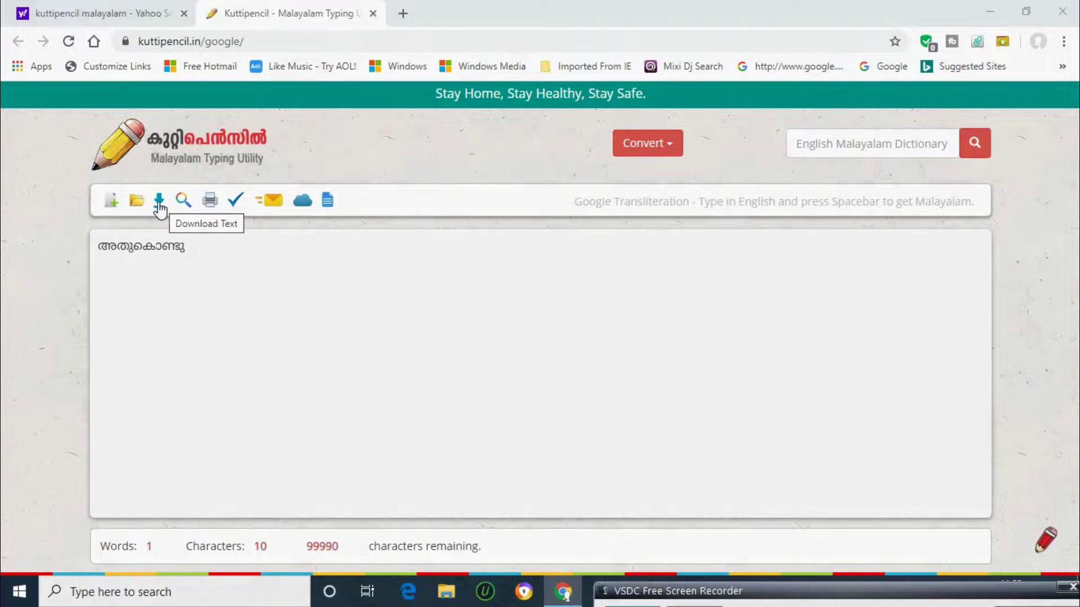
pyautogui.click(159, 202)
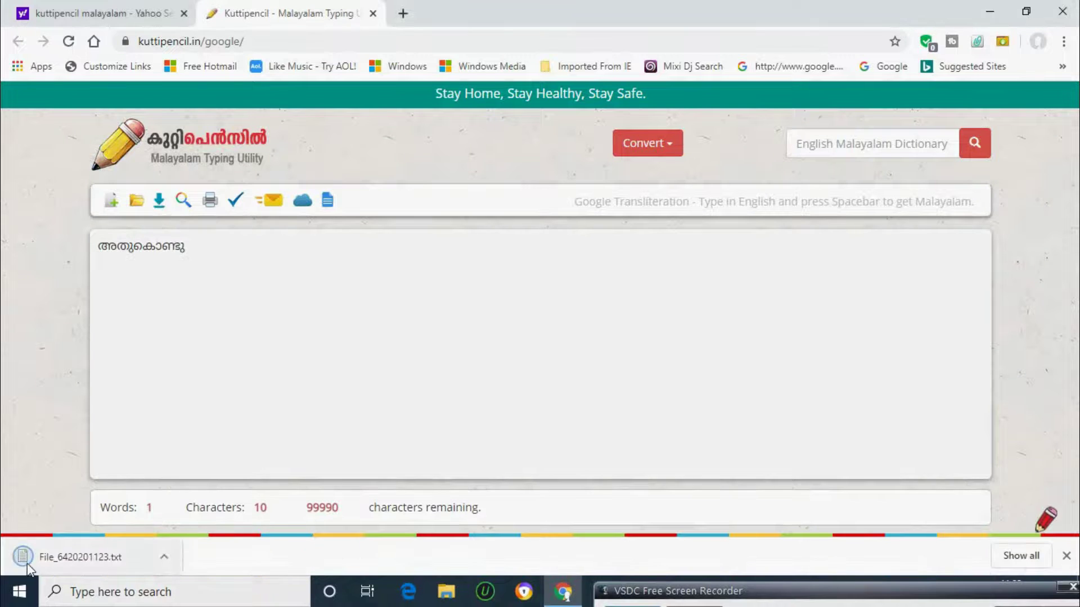
pyautogui.click(27, 562)
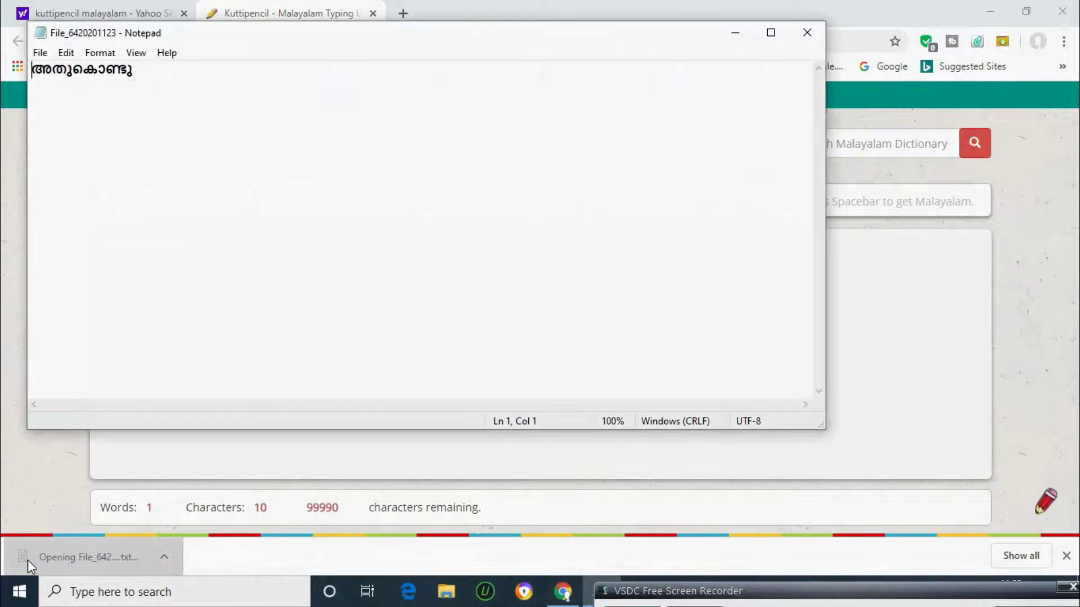
pyautogui.click(41, 53)
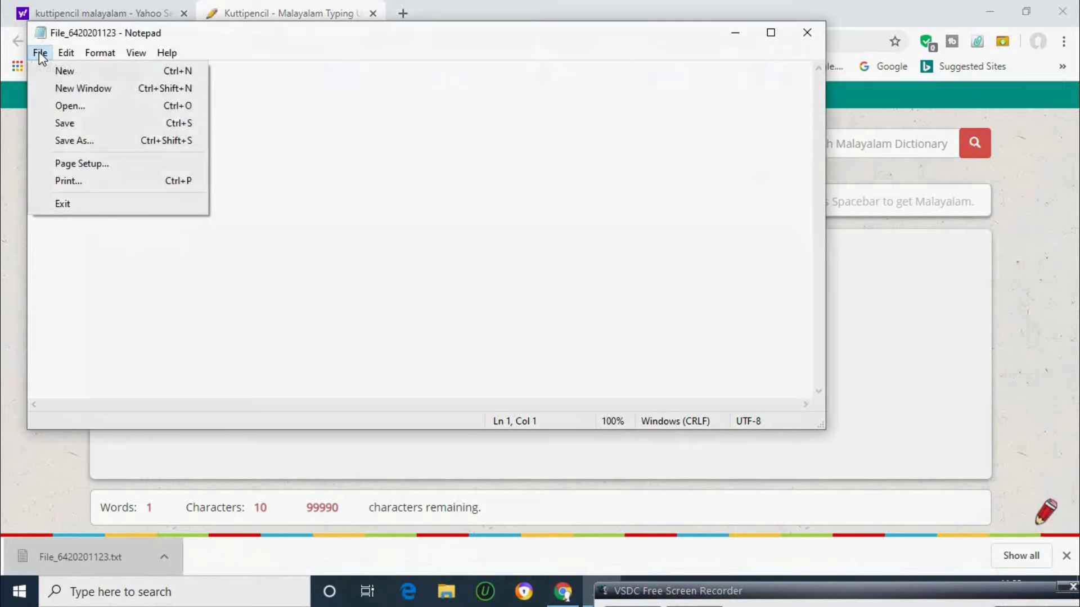
pyautogui.click(86, 140)
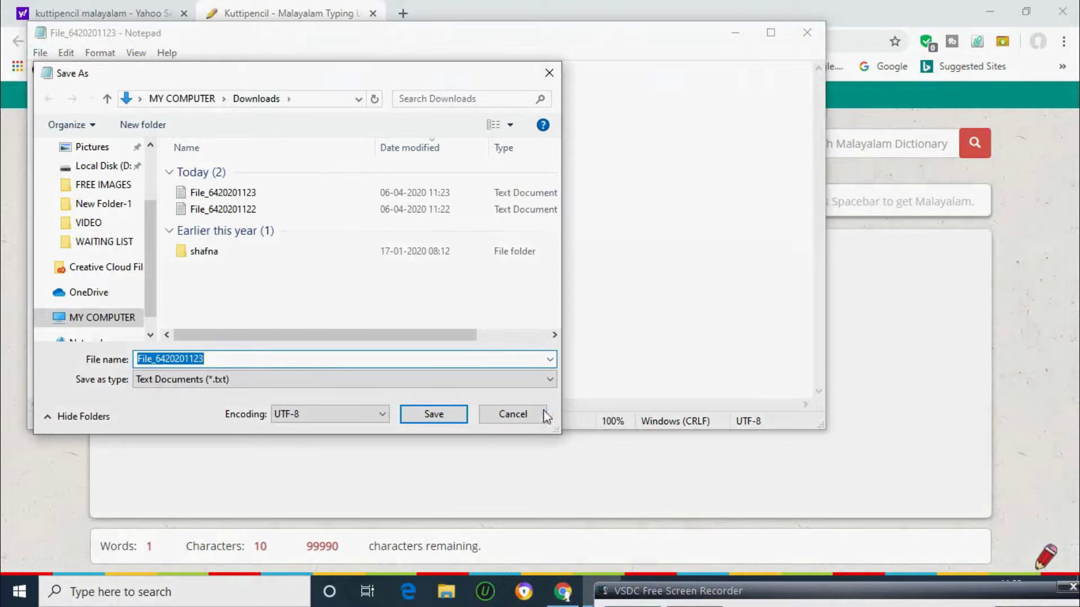